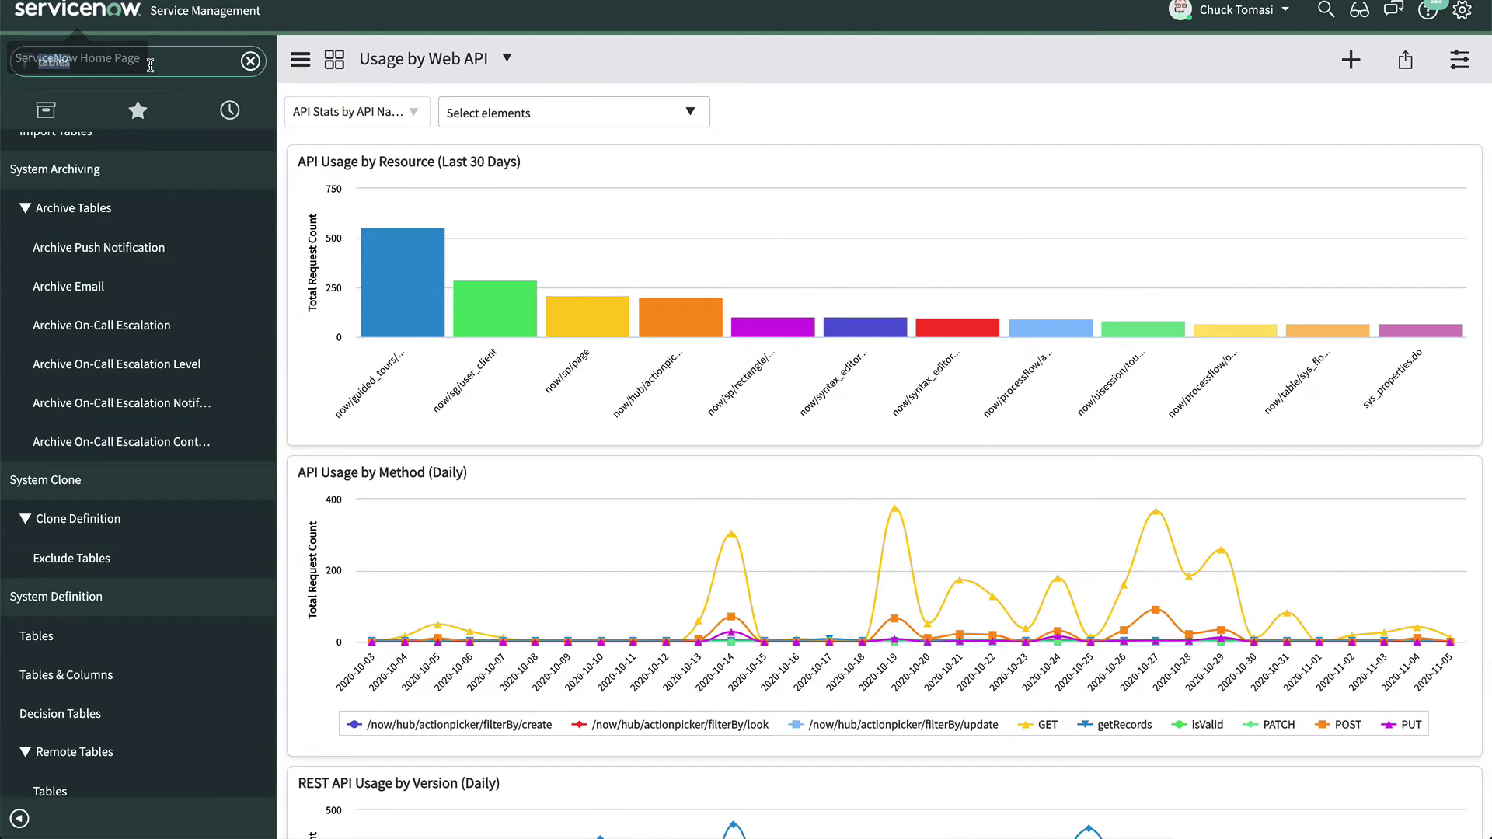
Open Configuration > Servers > Linux, showing four Red Hat servers, then filter the navigator for 'import set'.
left_click(150, 62)
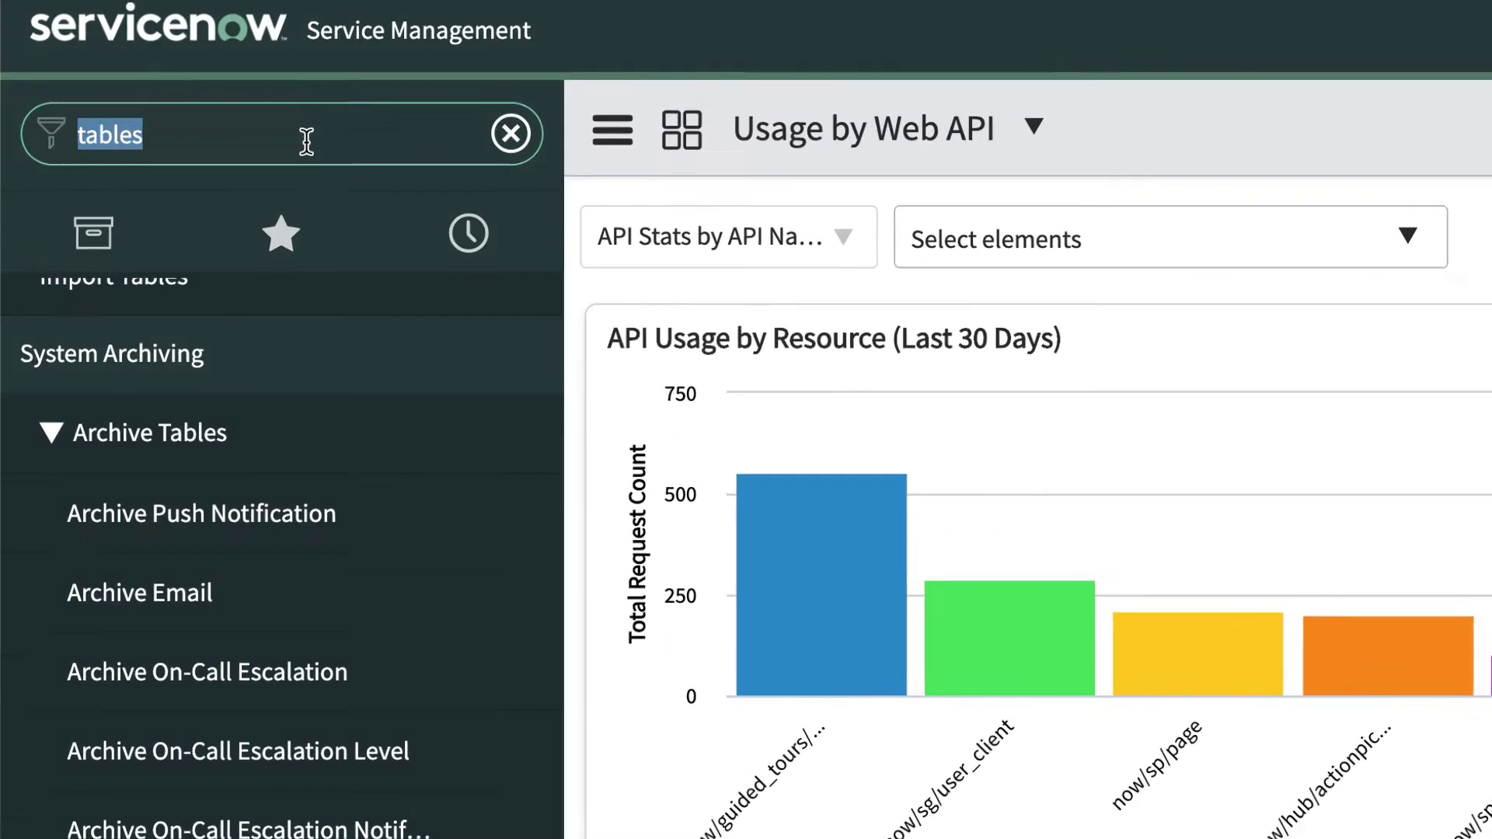
type("linux")
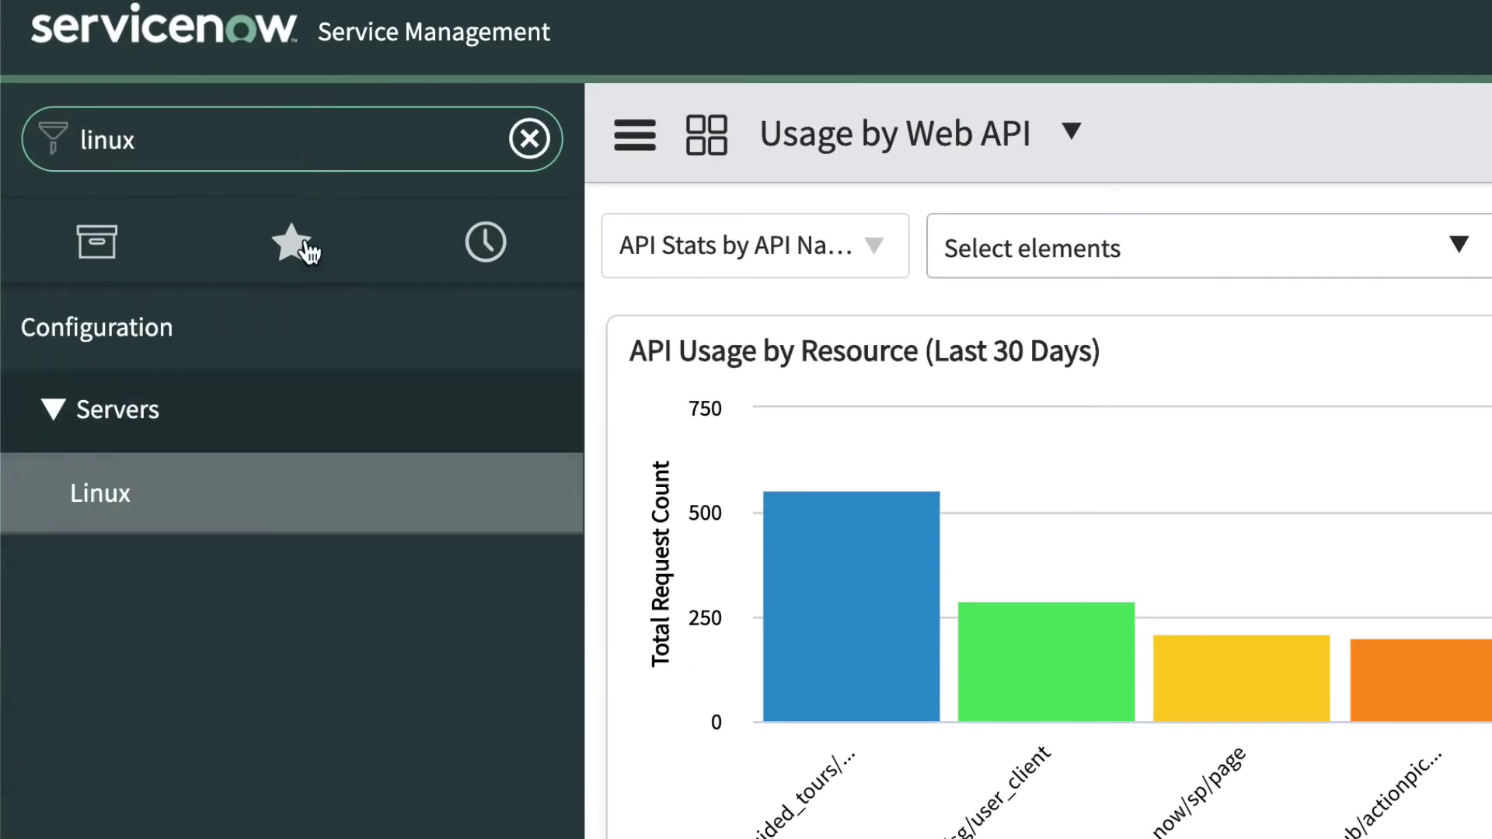
left_click(109, 494)
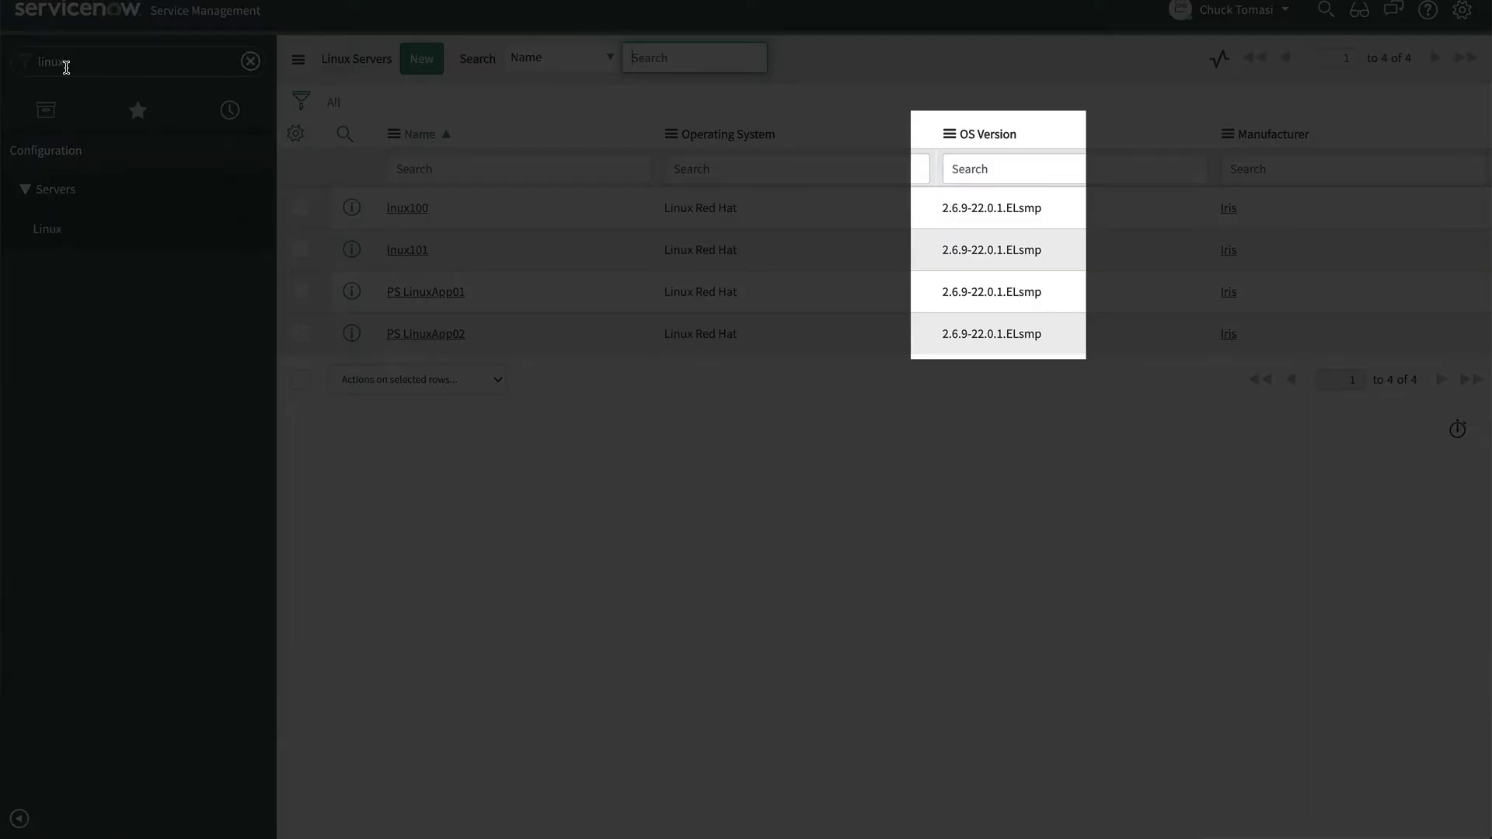
double_click(66, 63)
type("import set")
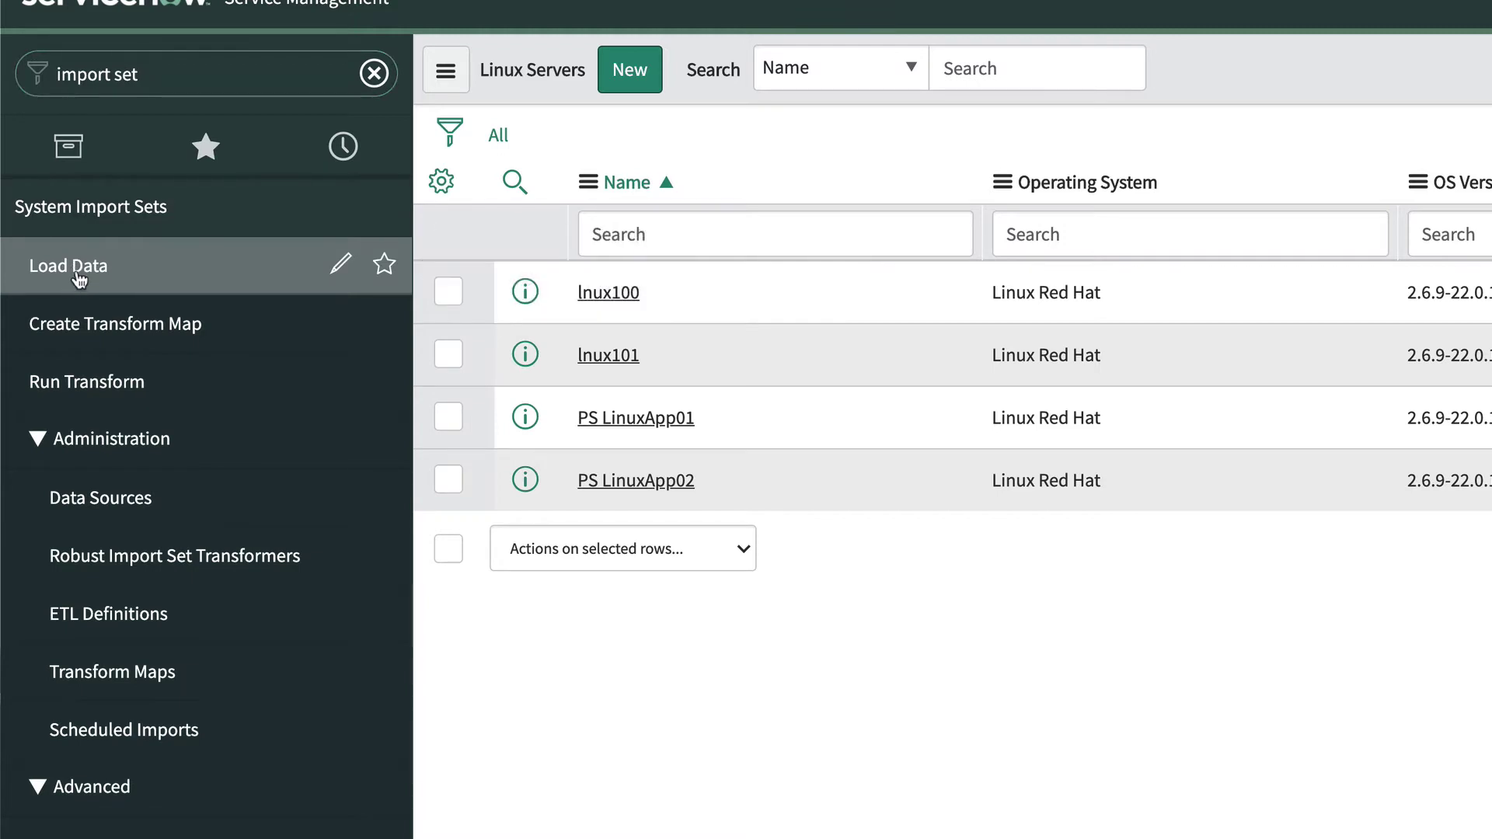
Load Linux Servers.xlsx into a new import table labelled 'Import linux server' and submit it.
left_click(78, 274)
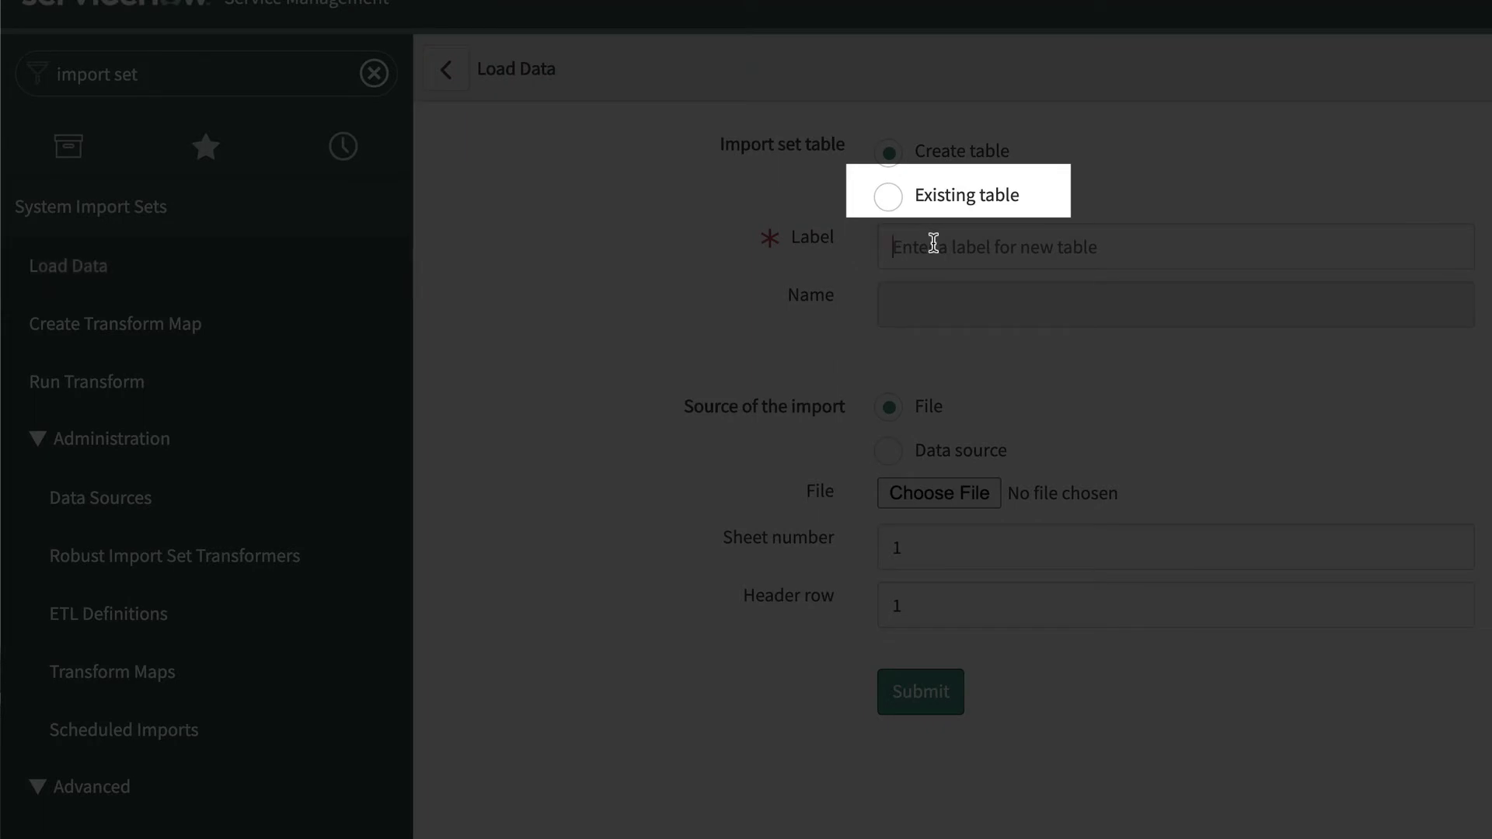
left_click(933, 243)
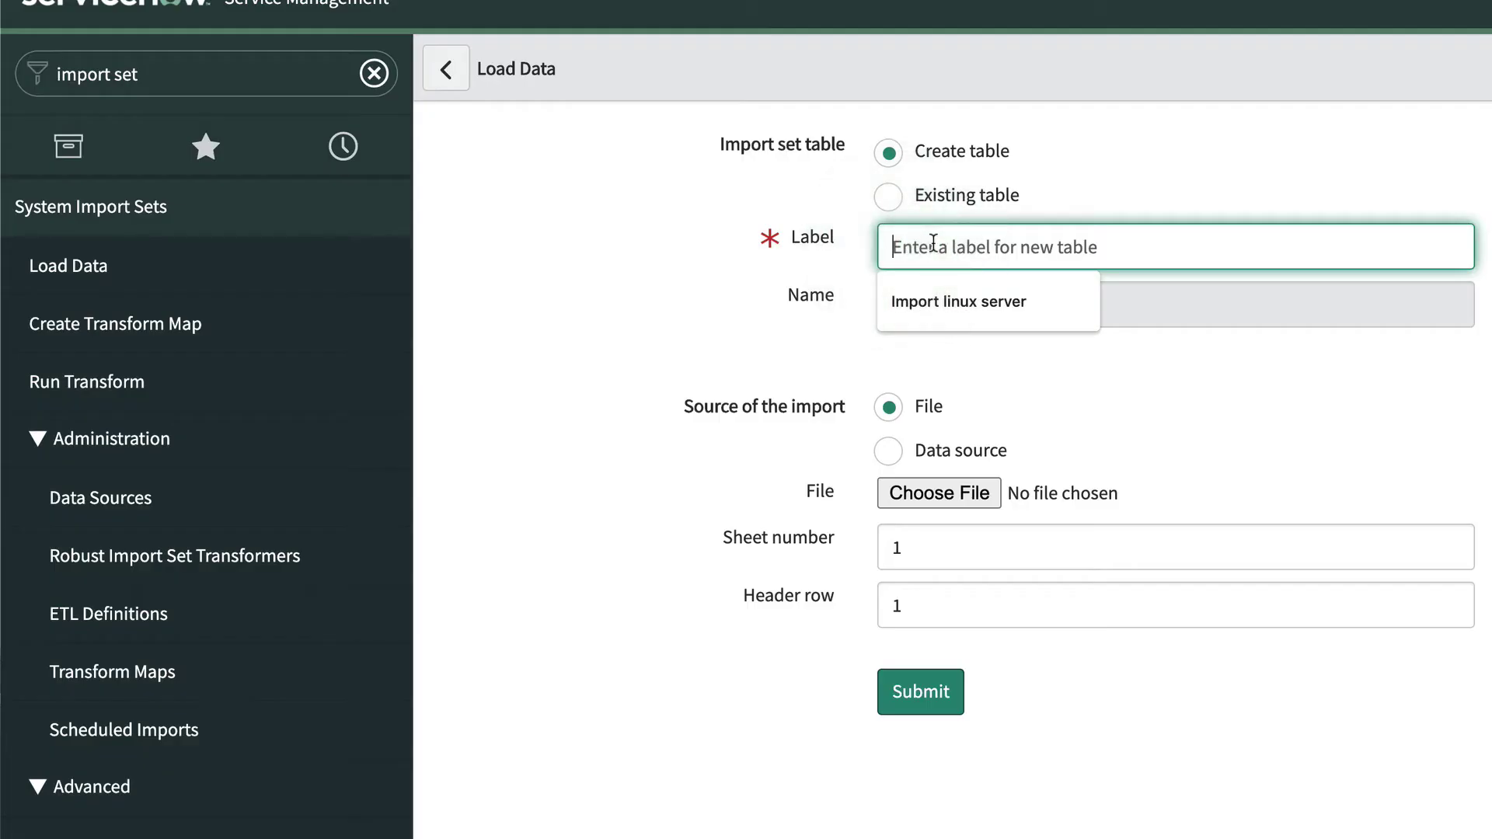
left_click(936, 300)
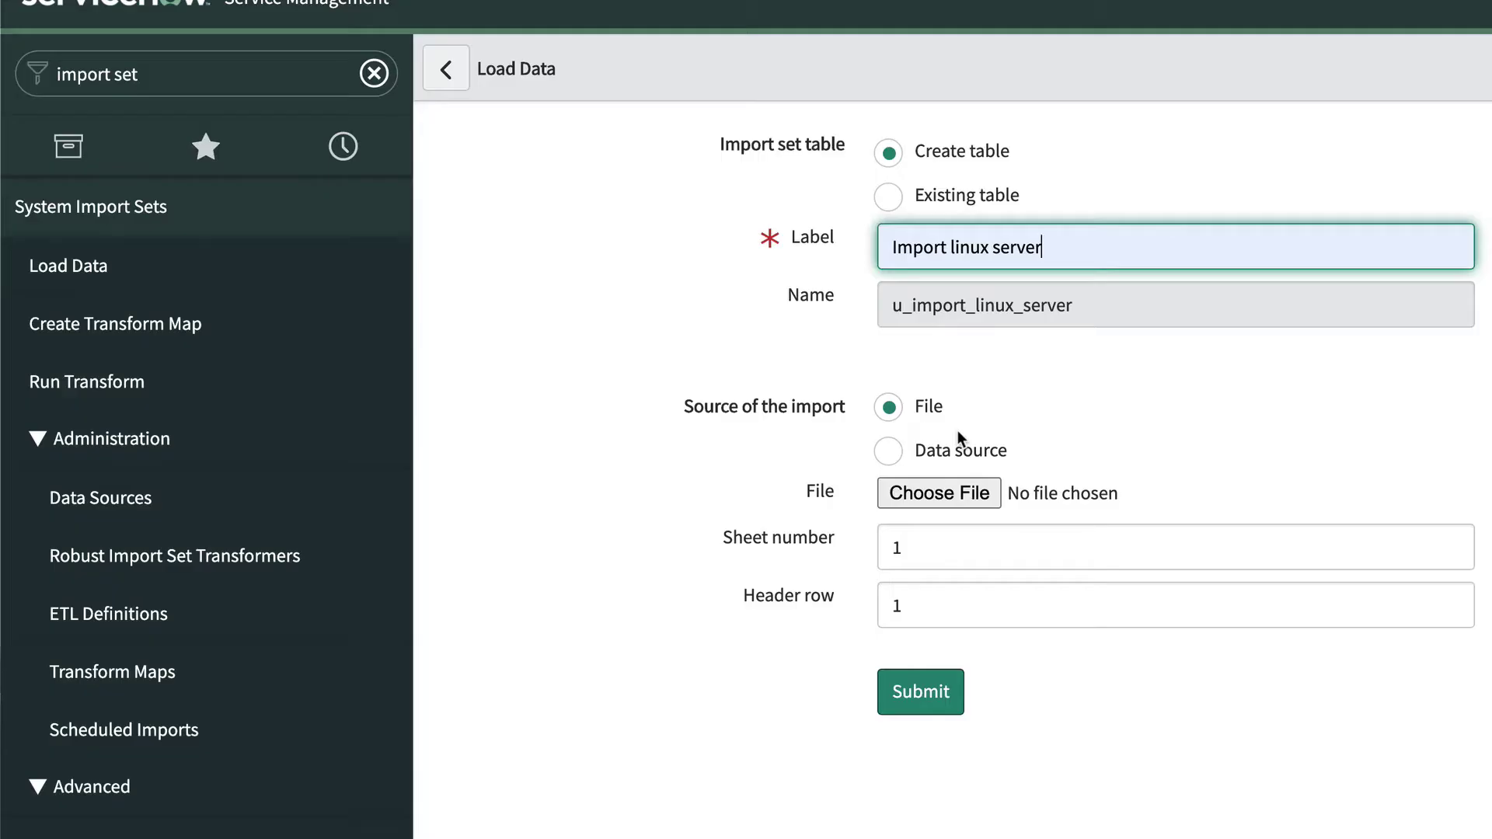
left_click(949, 493)
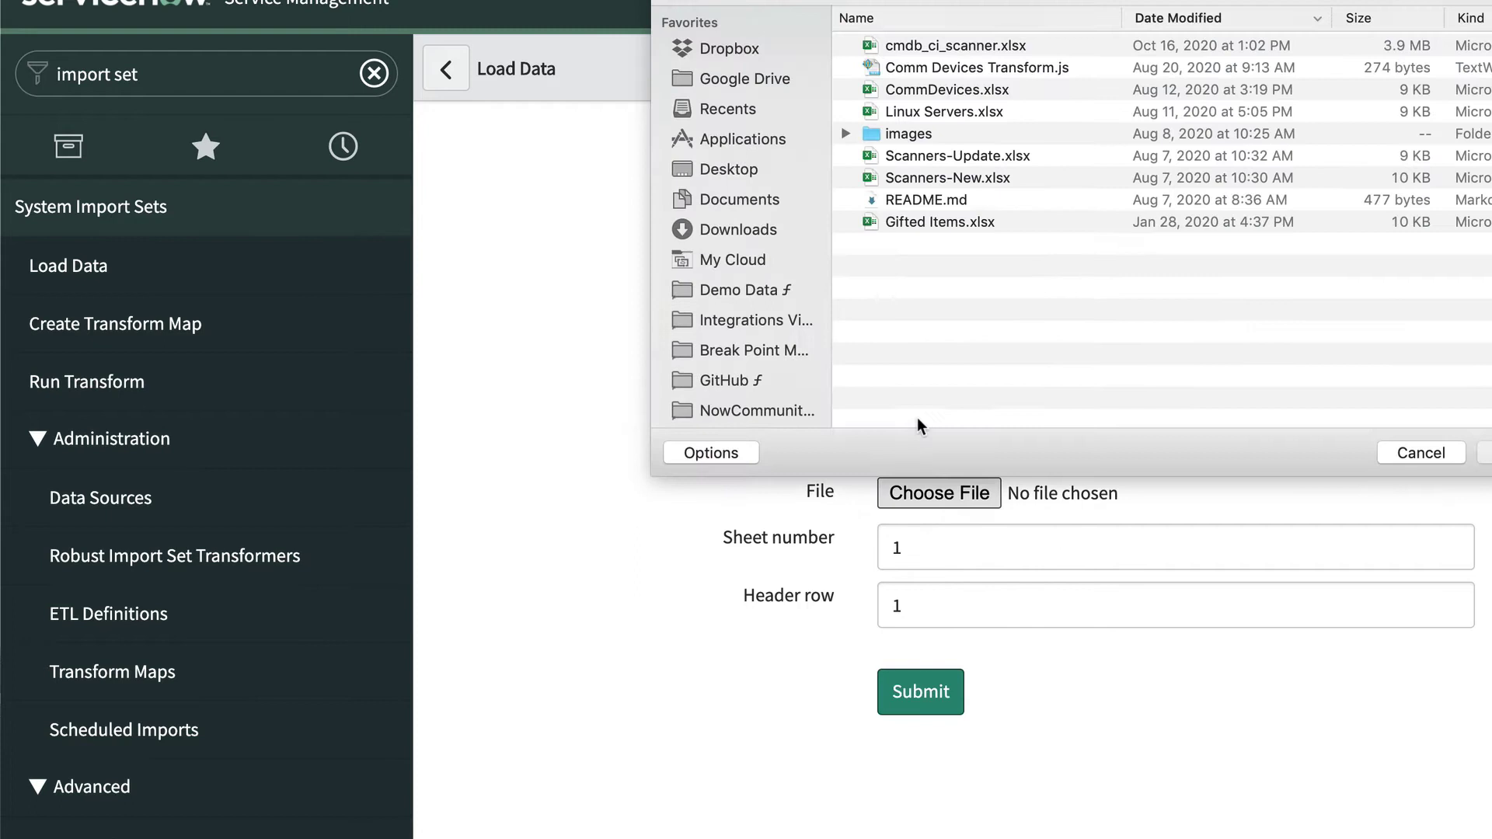
left_click(963, 114)
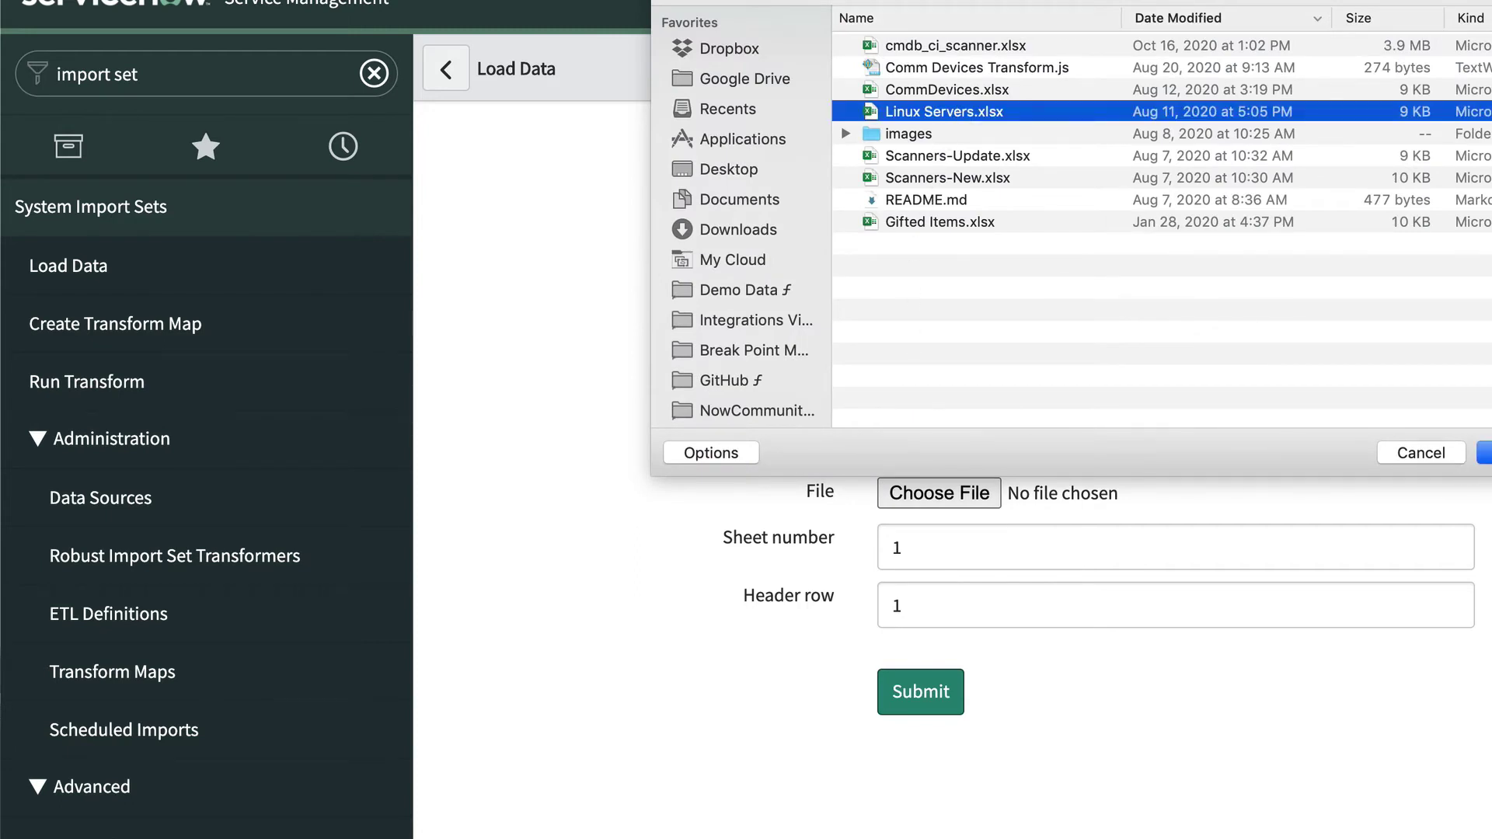
key("Return")
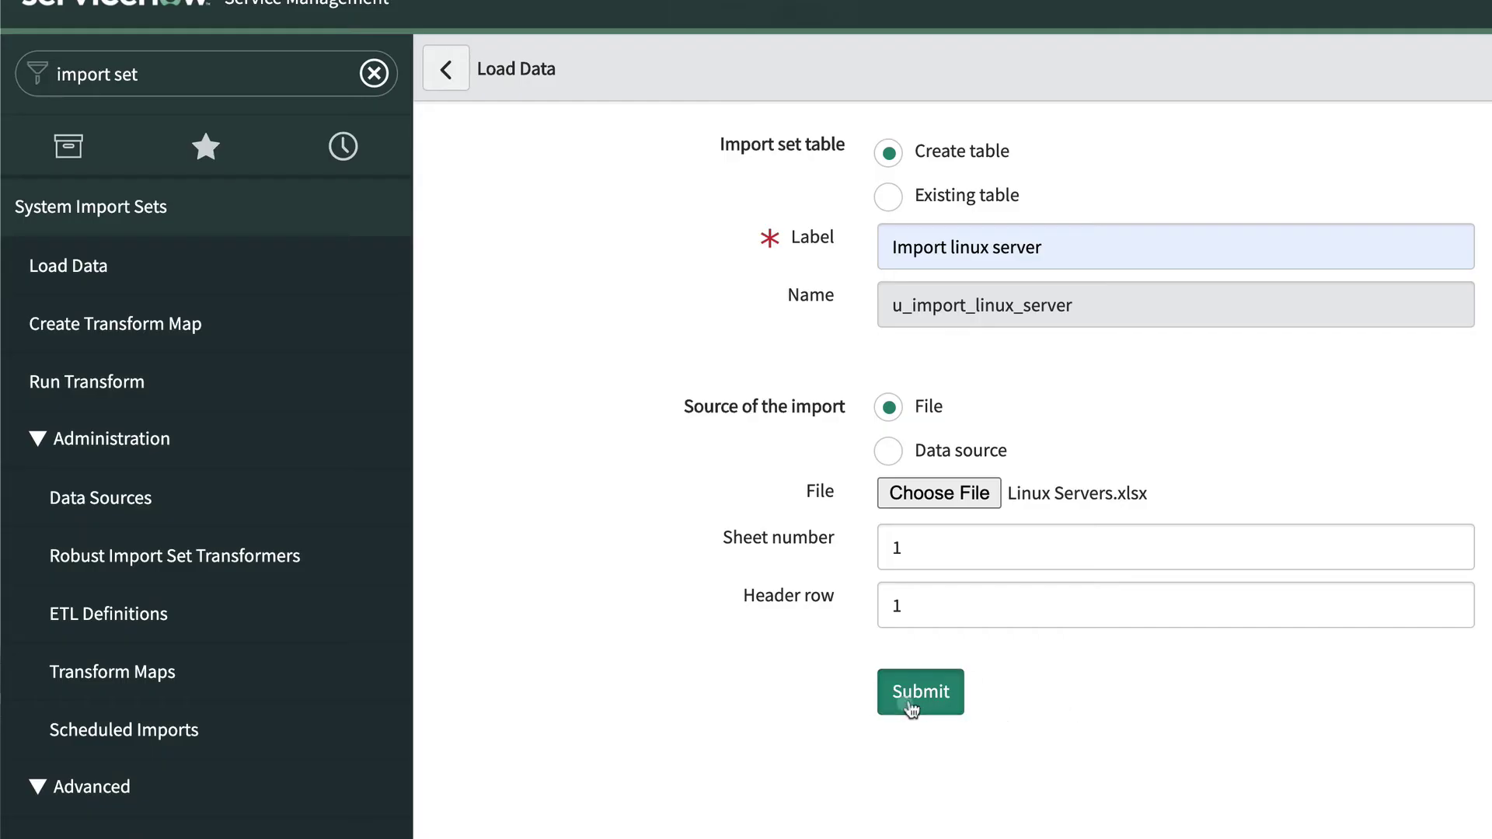
left_click(909, 699)
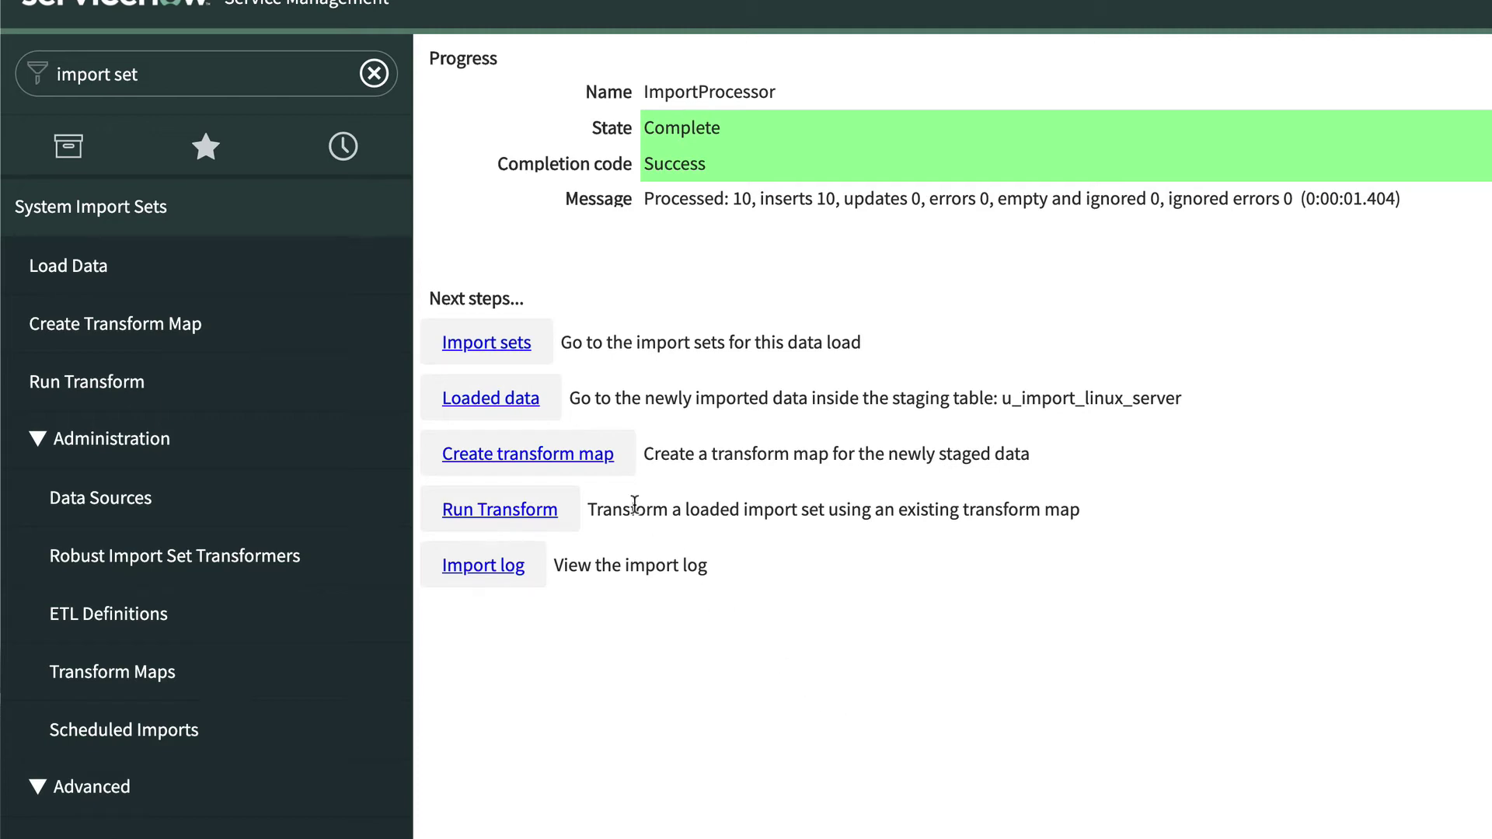
Create a 'Linux Server Transform' map targeting cmdb_ci_linux_server and save it.
left_click(588, 465)
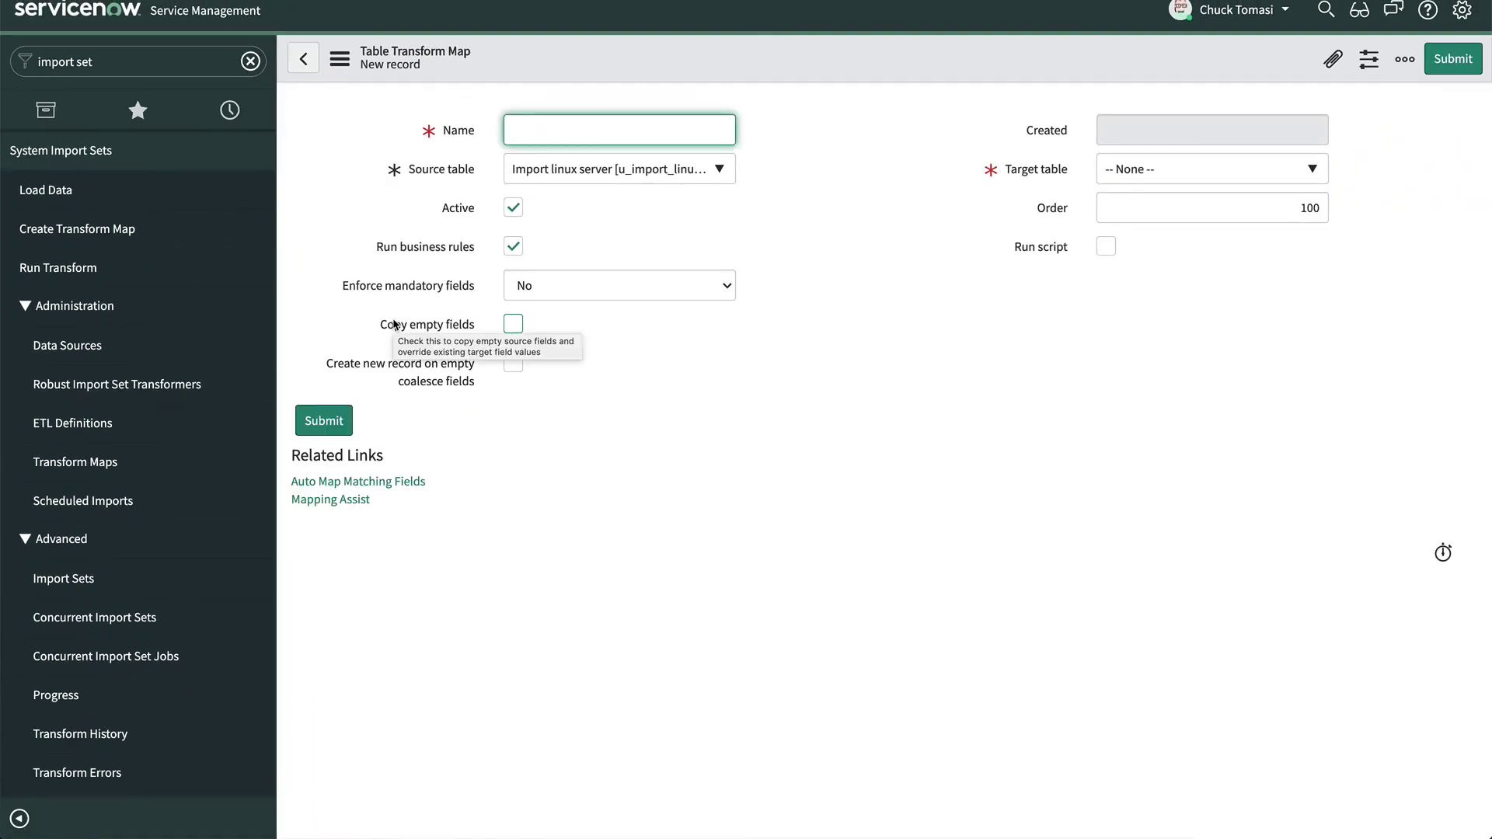
type("Linux Ser")
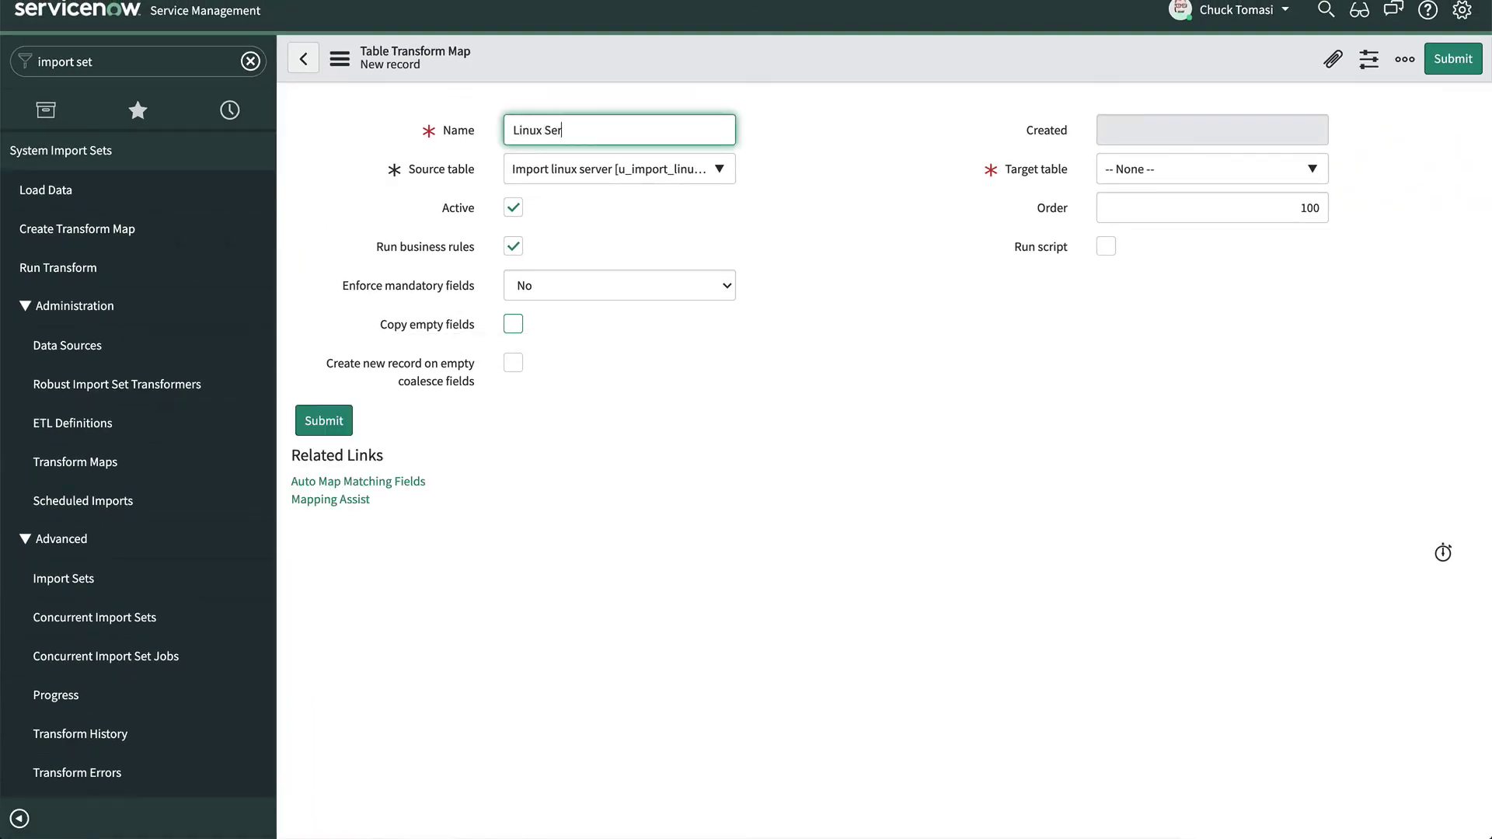
type("ver Transform")
left_click(1166, 172)
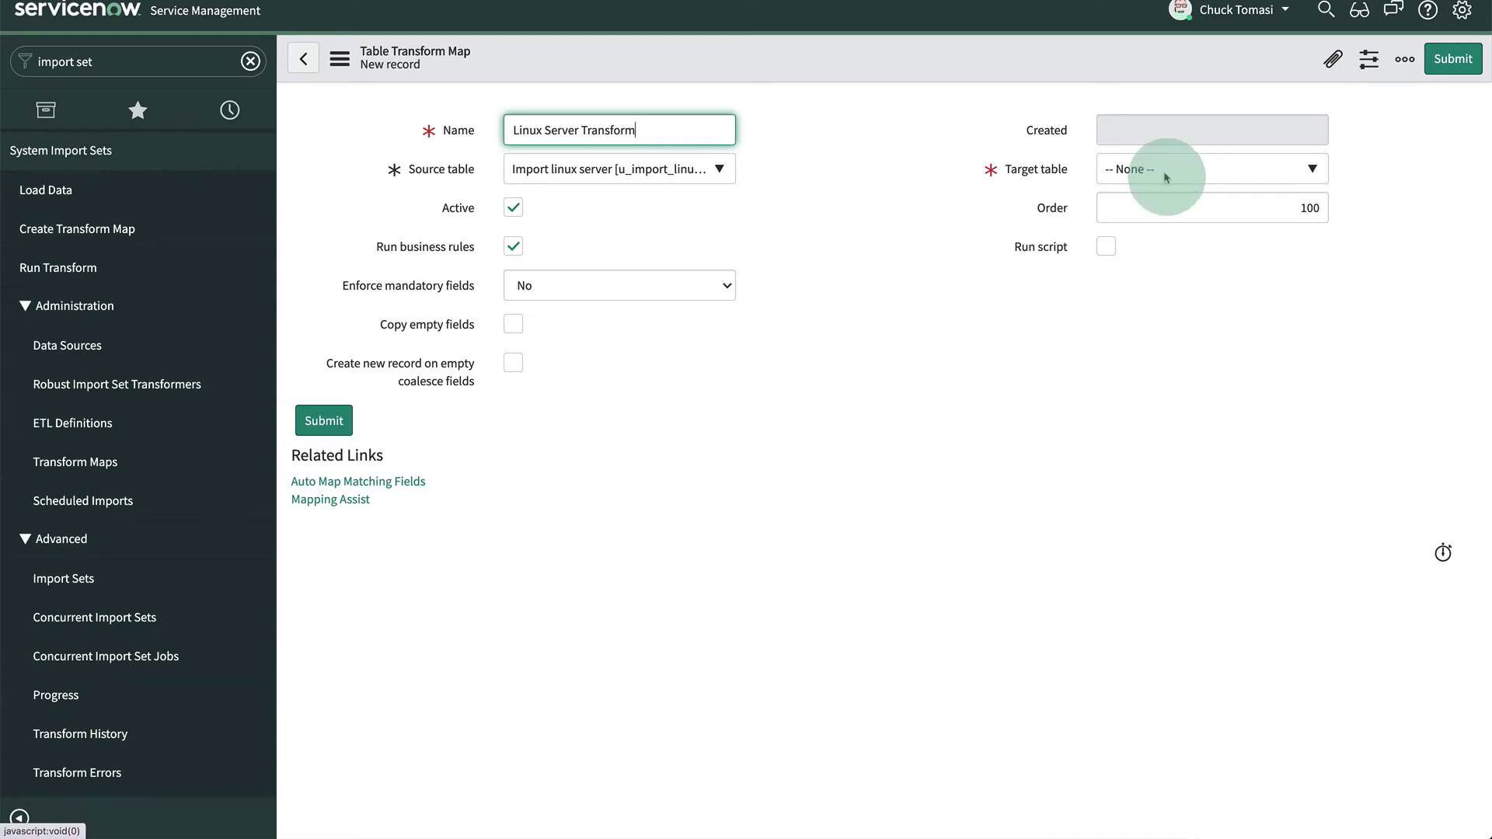
type("linux se")
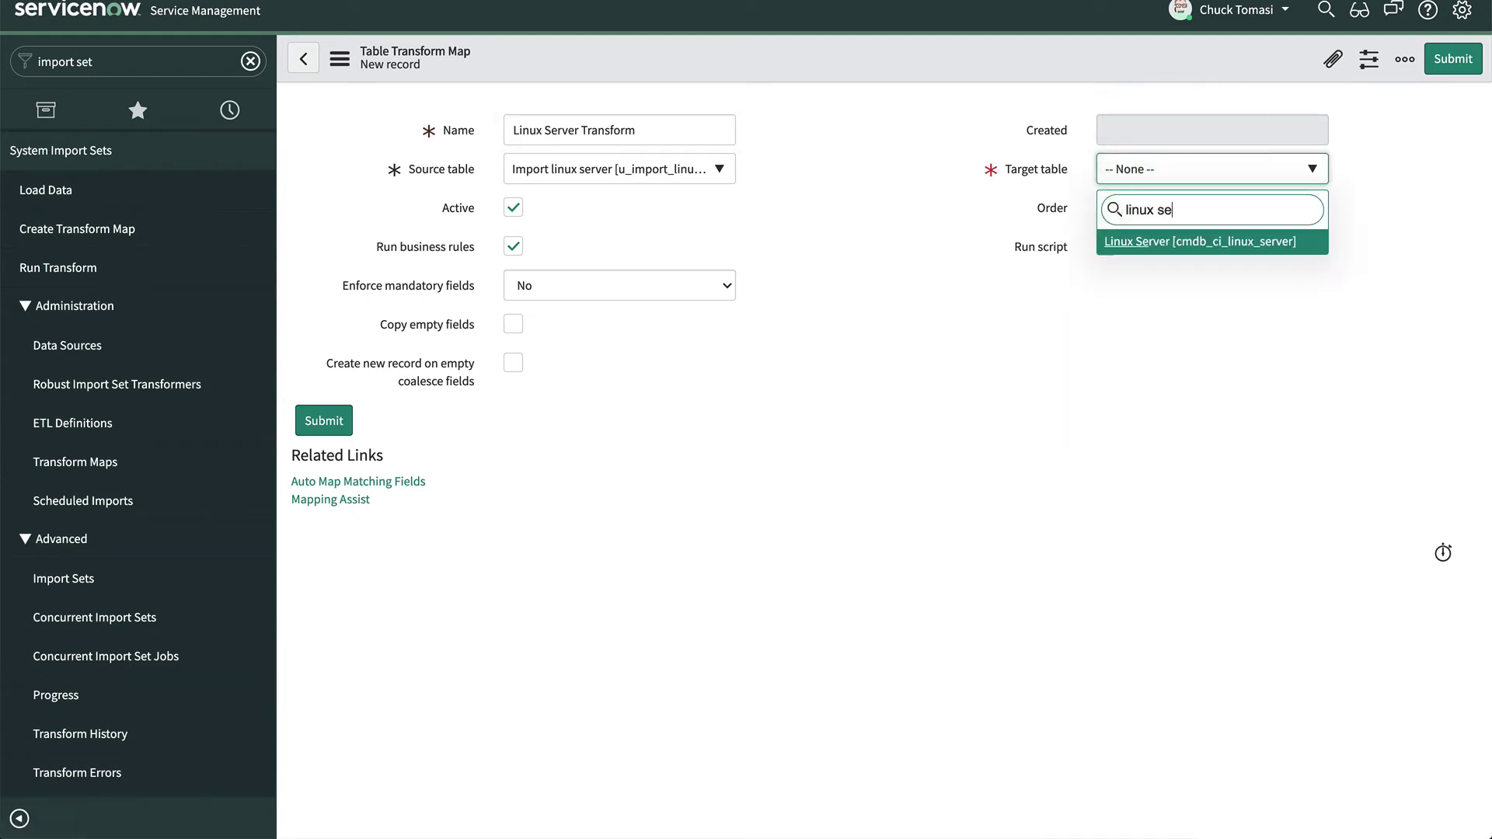
left_click(1170, 247)
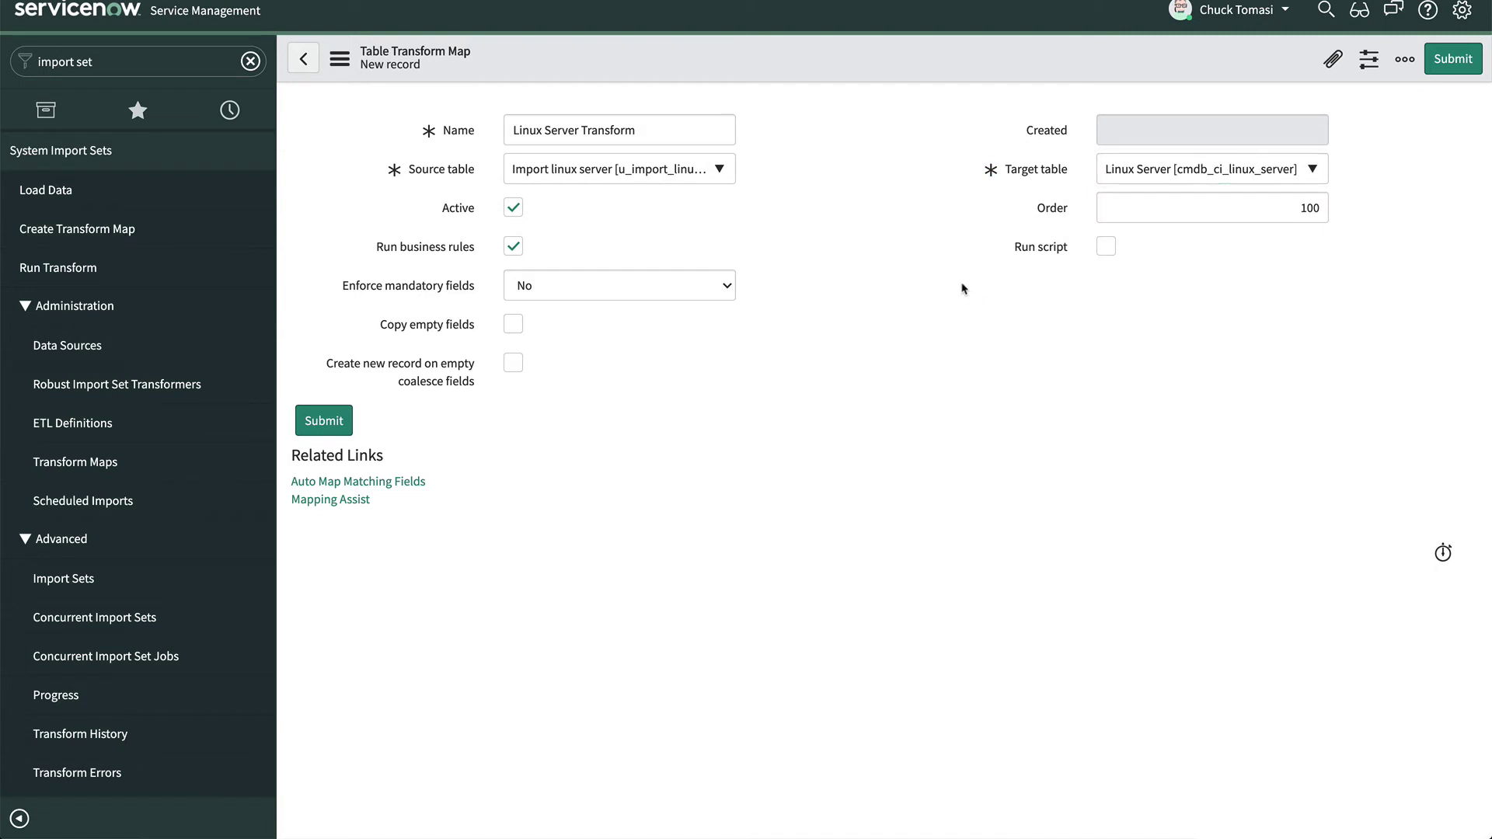
right_click(861, 63)
left_click(885, 68)
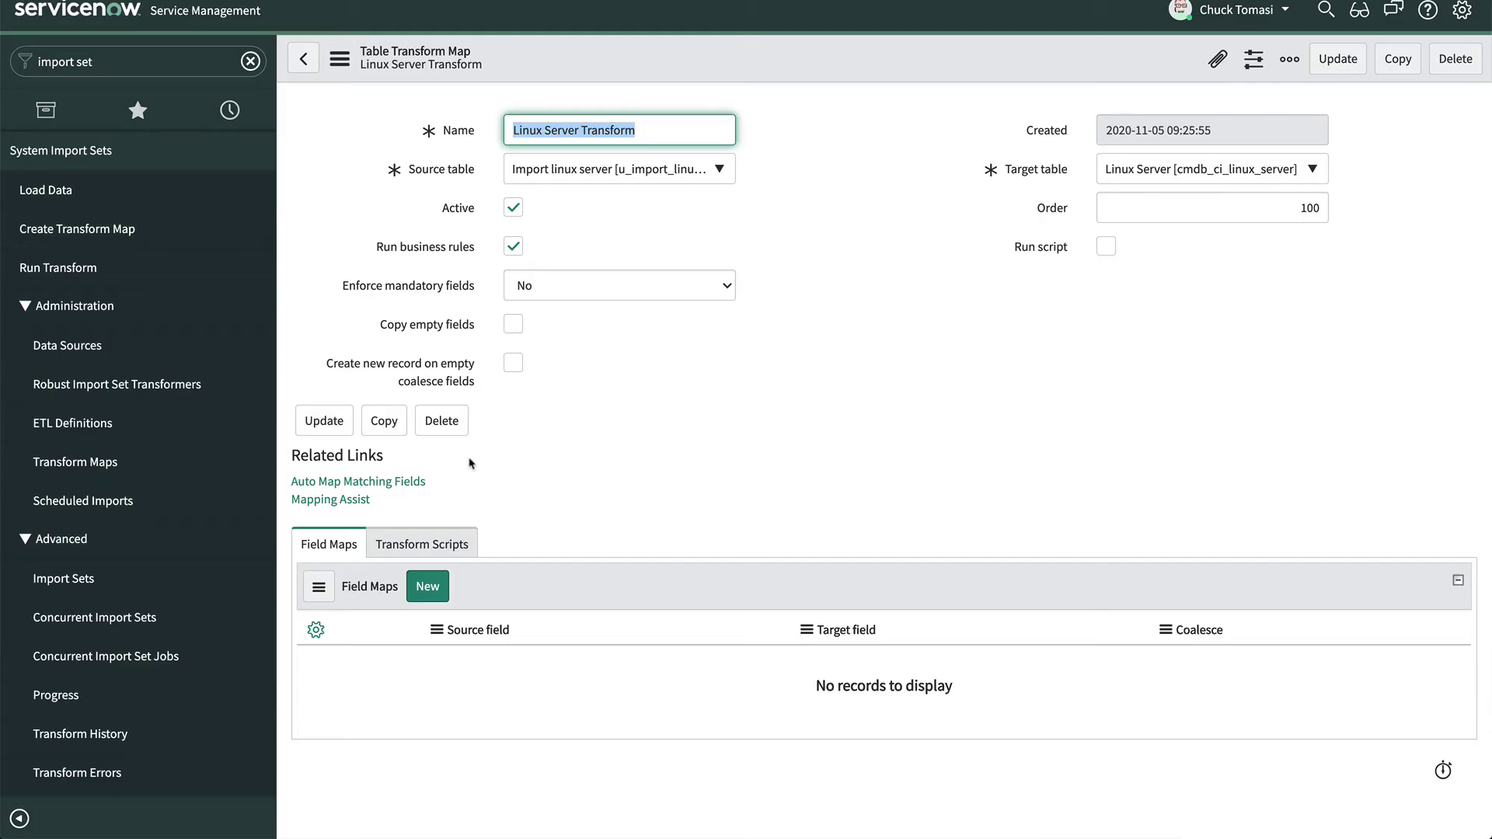
Auto-map the five matching fields, e.g. u_asset_tag to asset_tag and u_os_version to os_version.
left_click(414, 482)
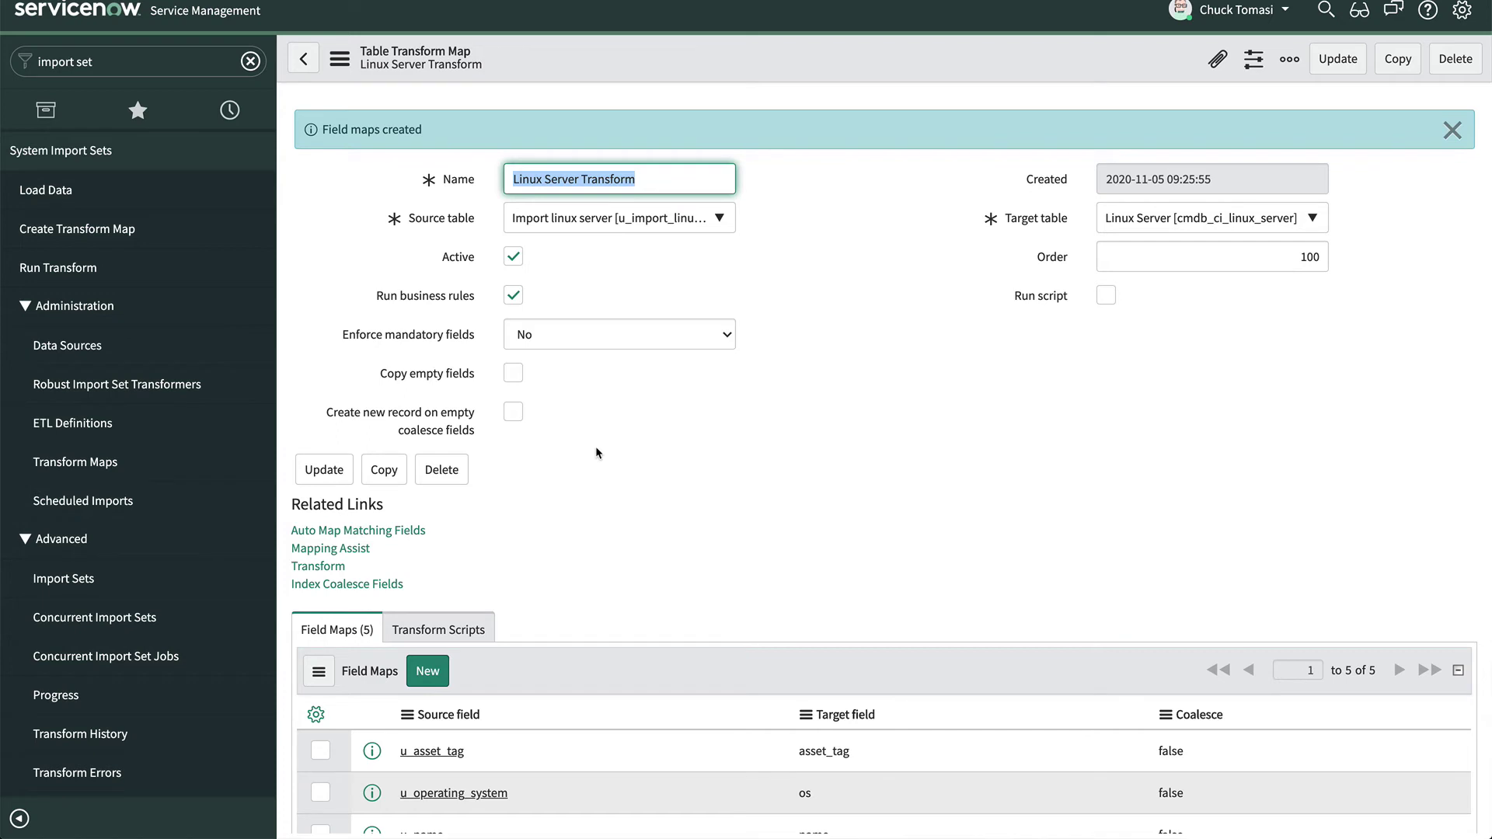
scroll(596, 449, "down", 3)
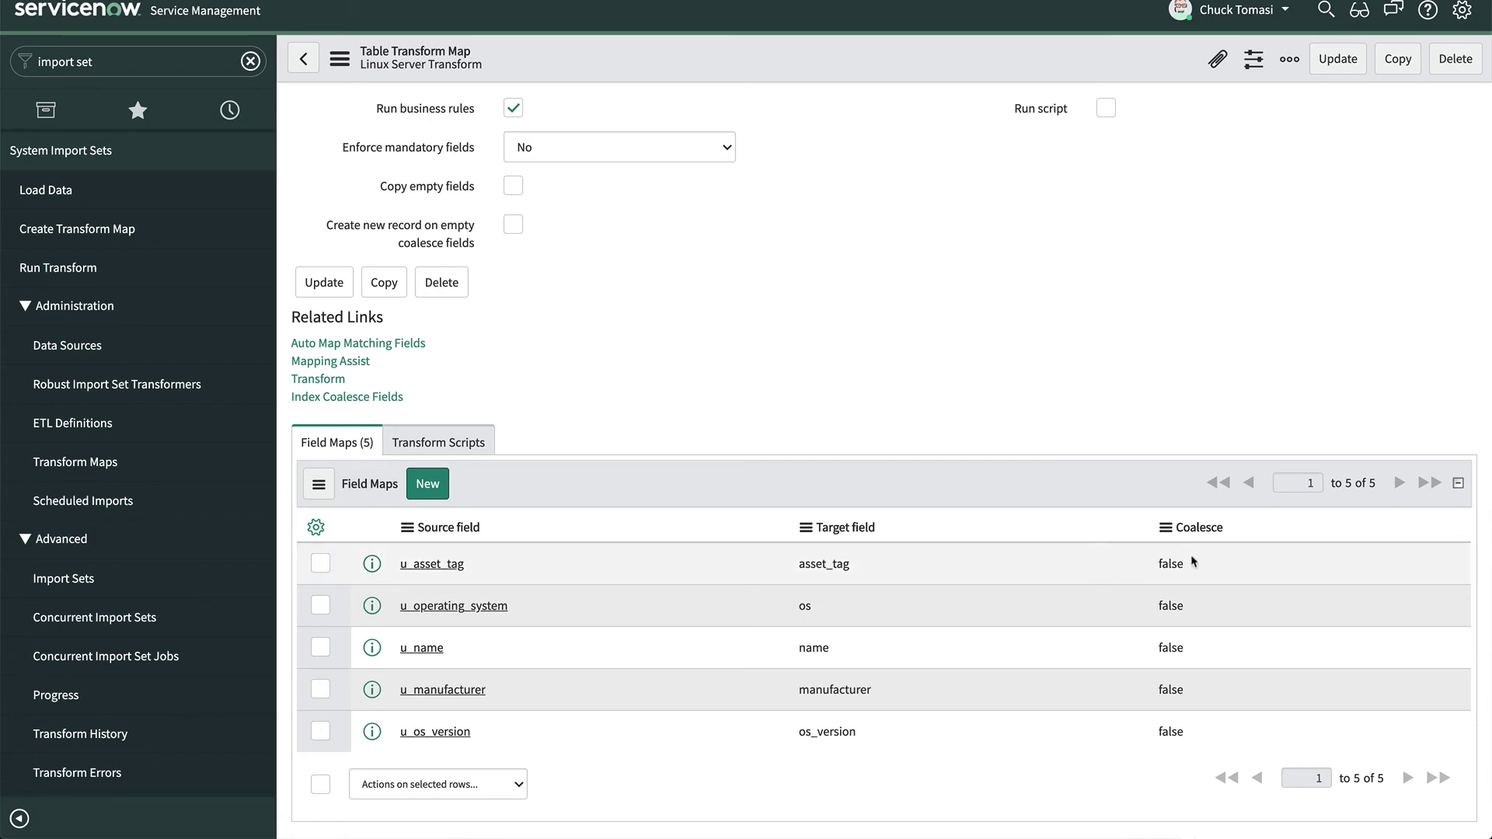
Change the u_asset_tag field map's Coalesce value from false to true.
left_click(1210, 567)
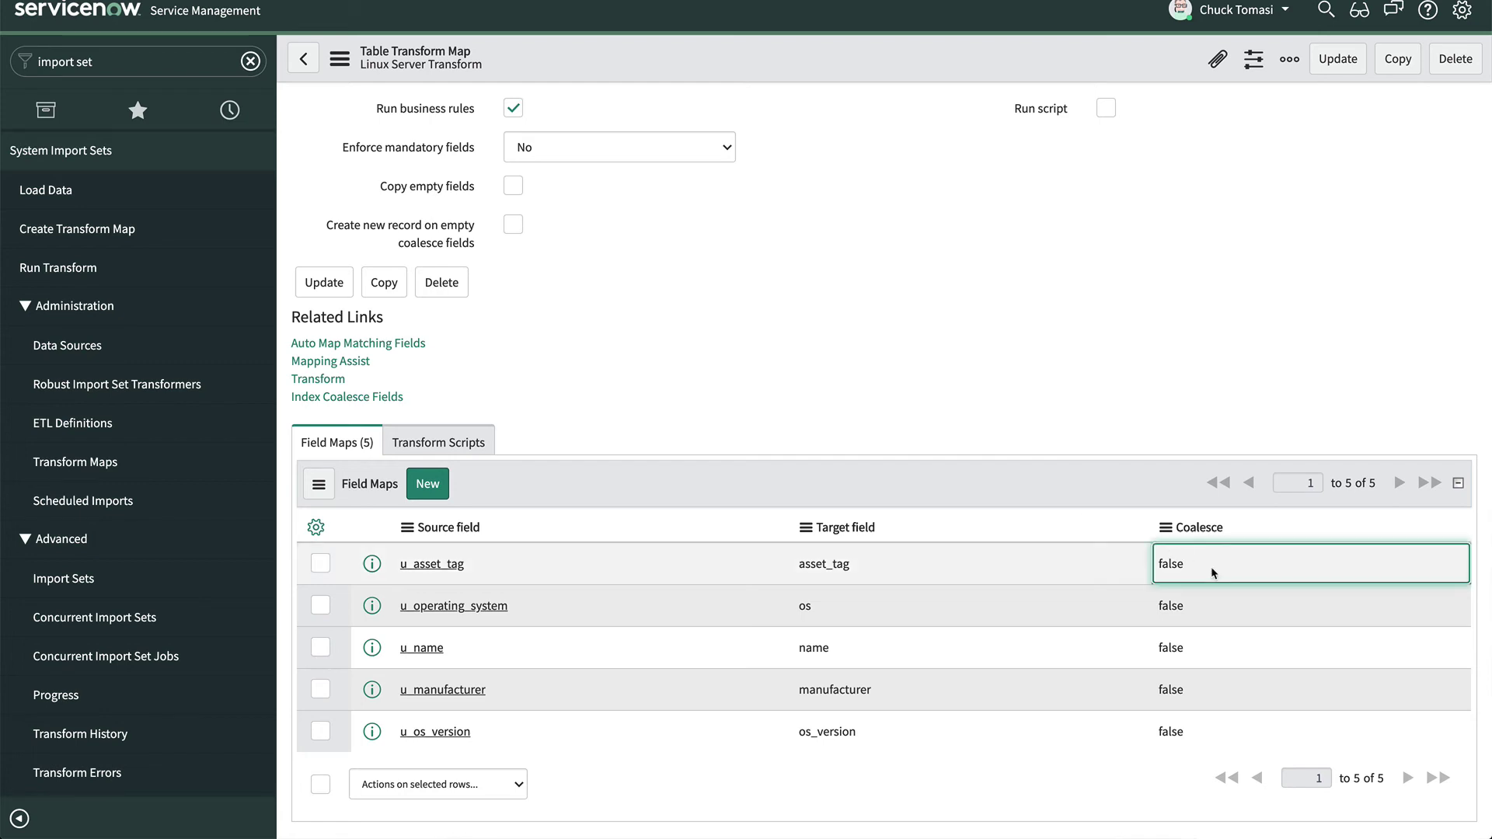
double_click(1211, 572)
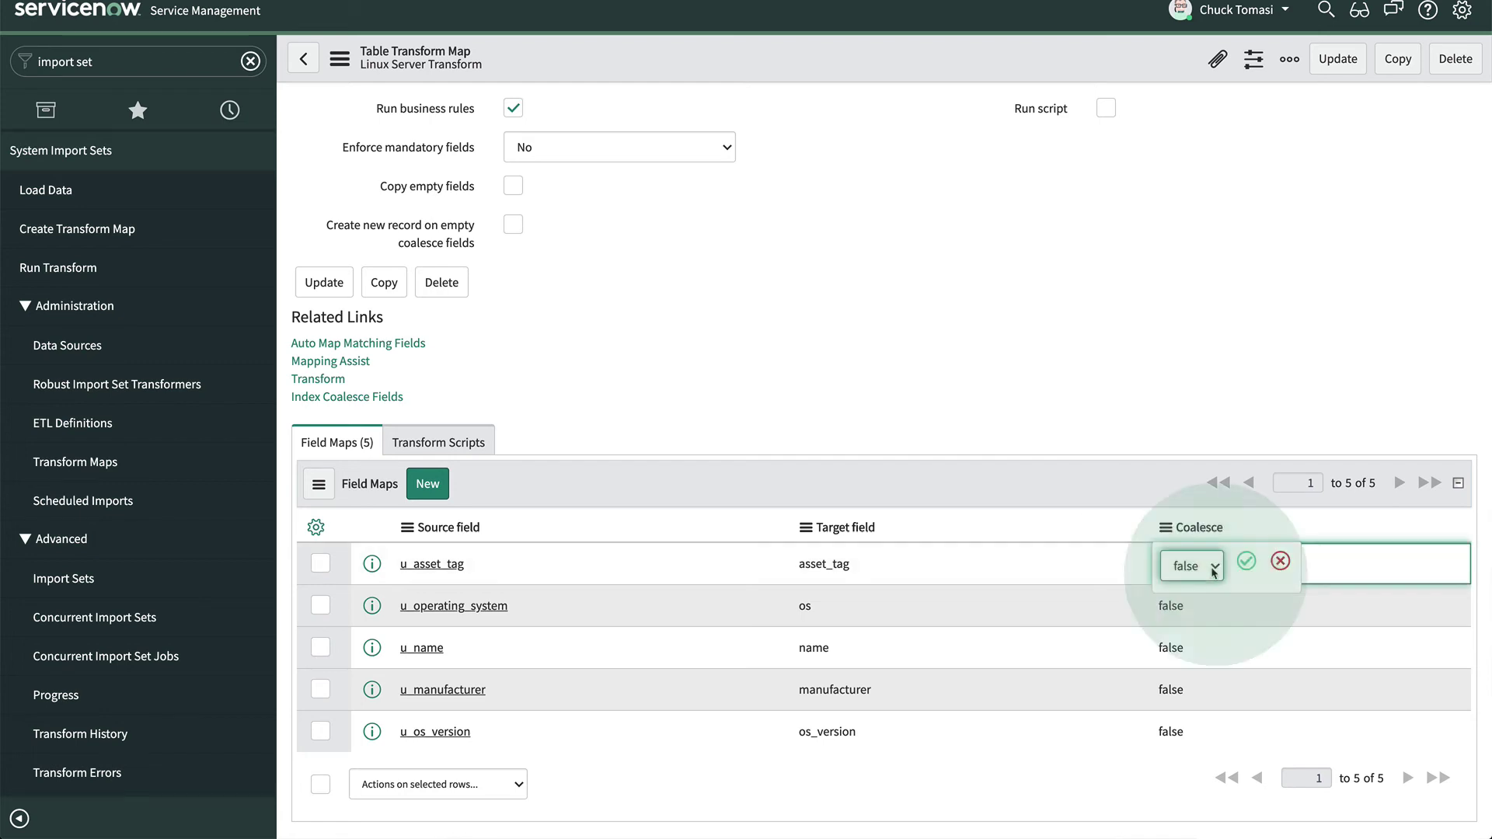
key("t")
key("Return")
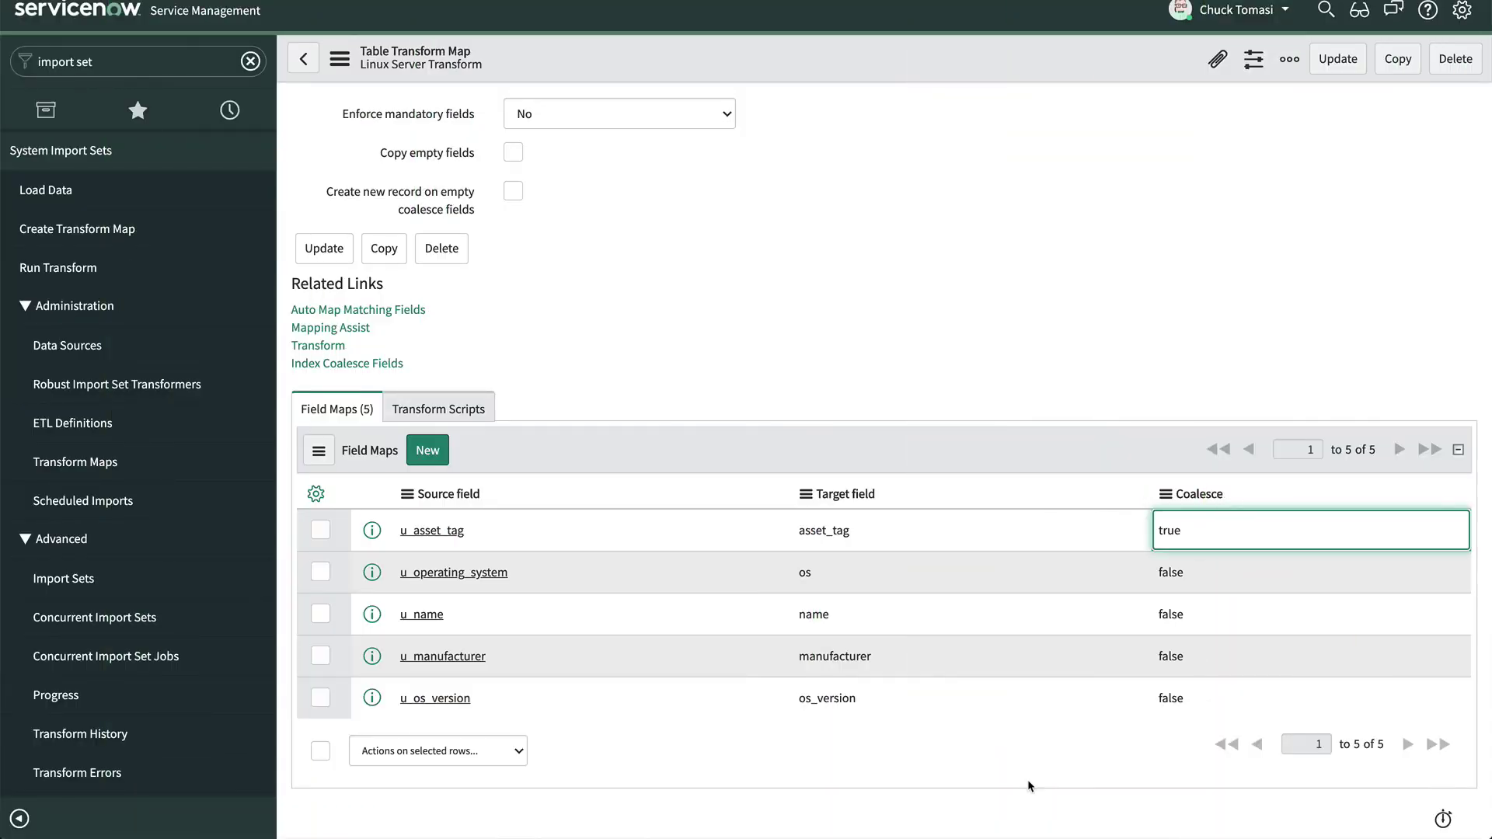
Run Linux Server Transform on import set ISET0010356 until it completes with Success.
left_click(336, 347)
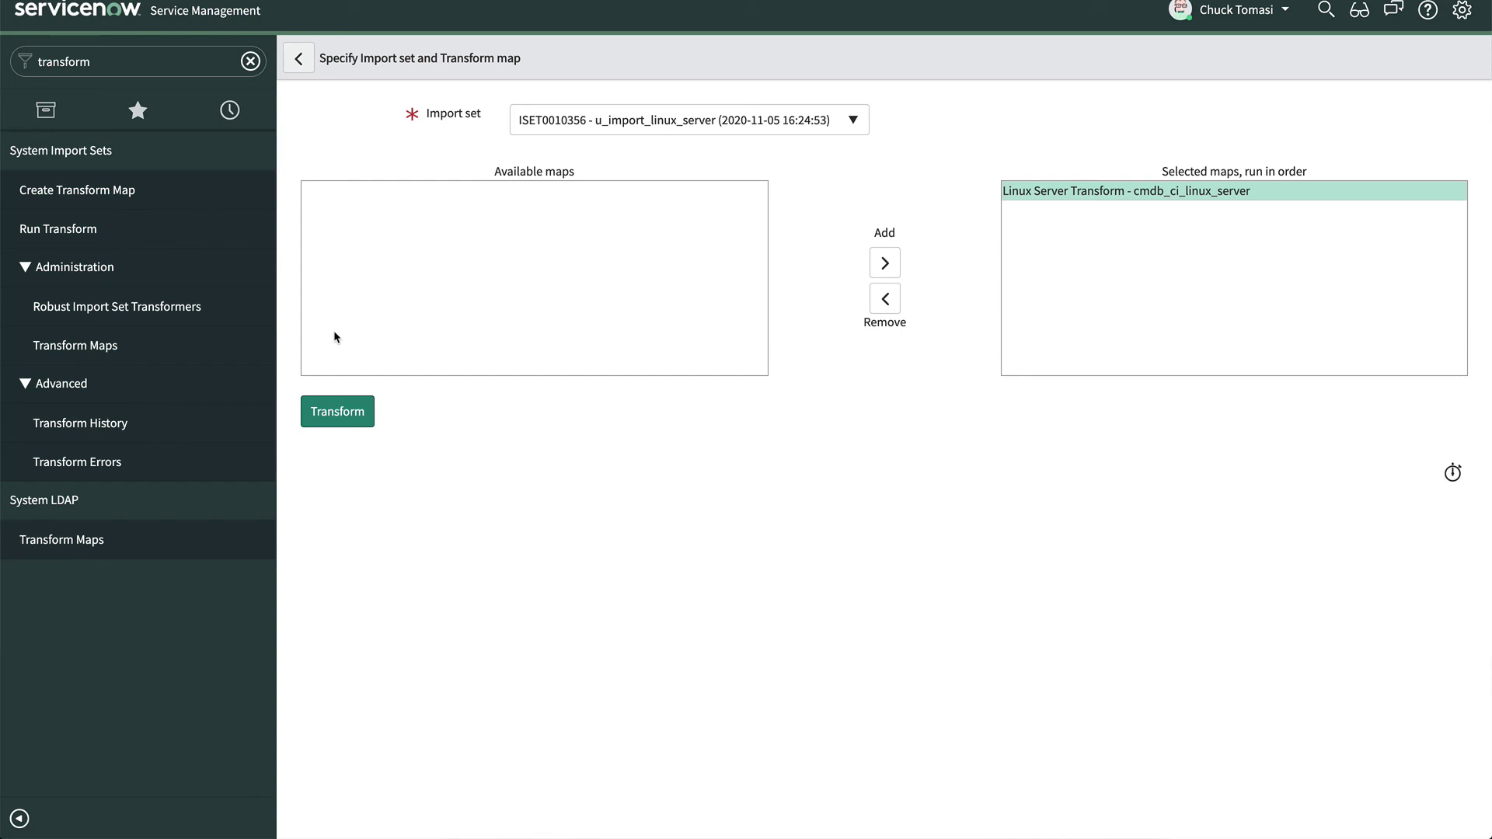
left_click(338, 414)
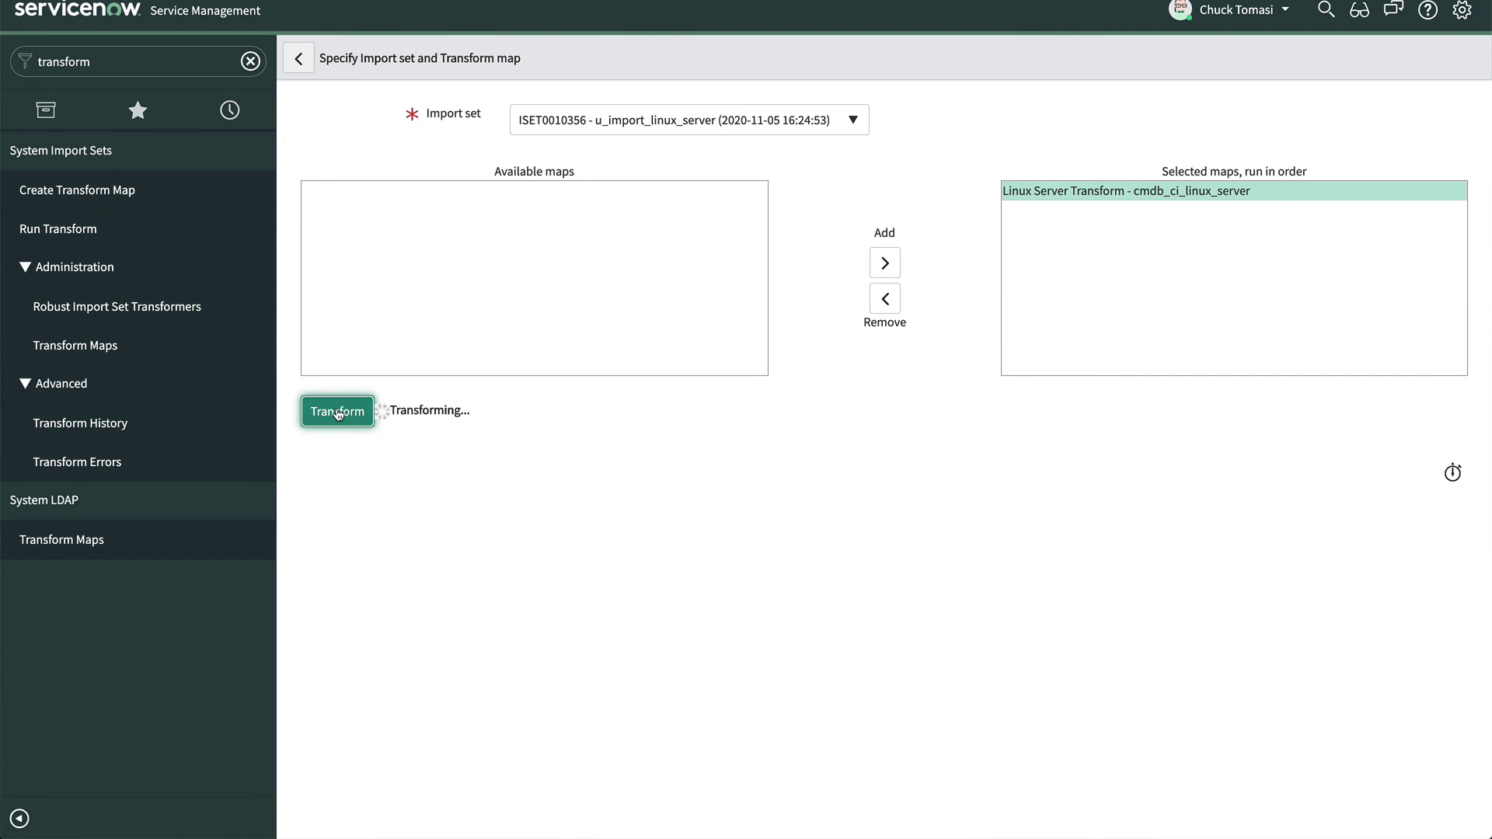
double_click(63, 62)
Reopen Configuration > Servers > Linux to see 10 servers, including lnux100–lnux104.
type("linux")
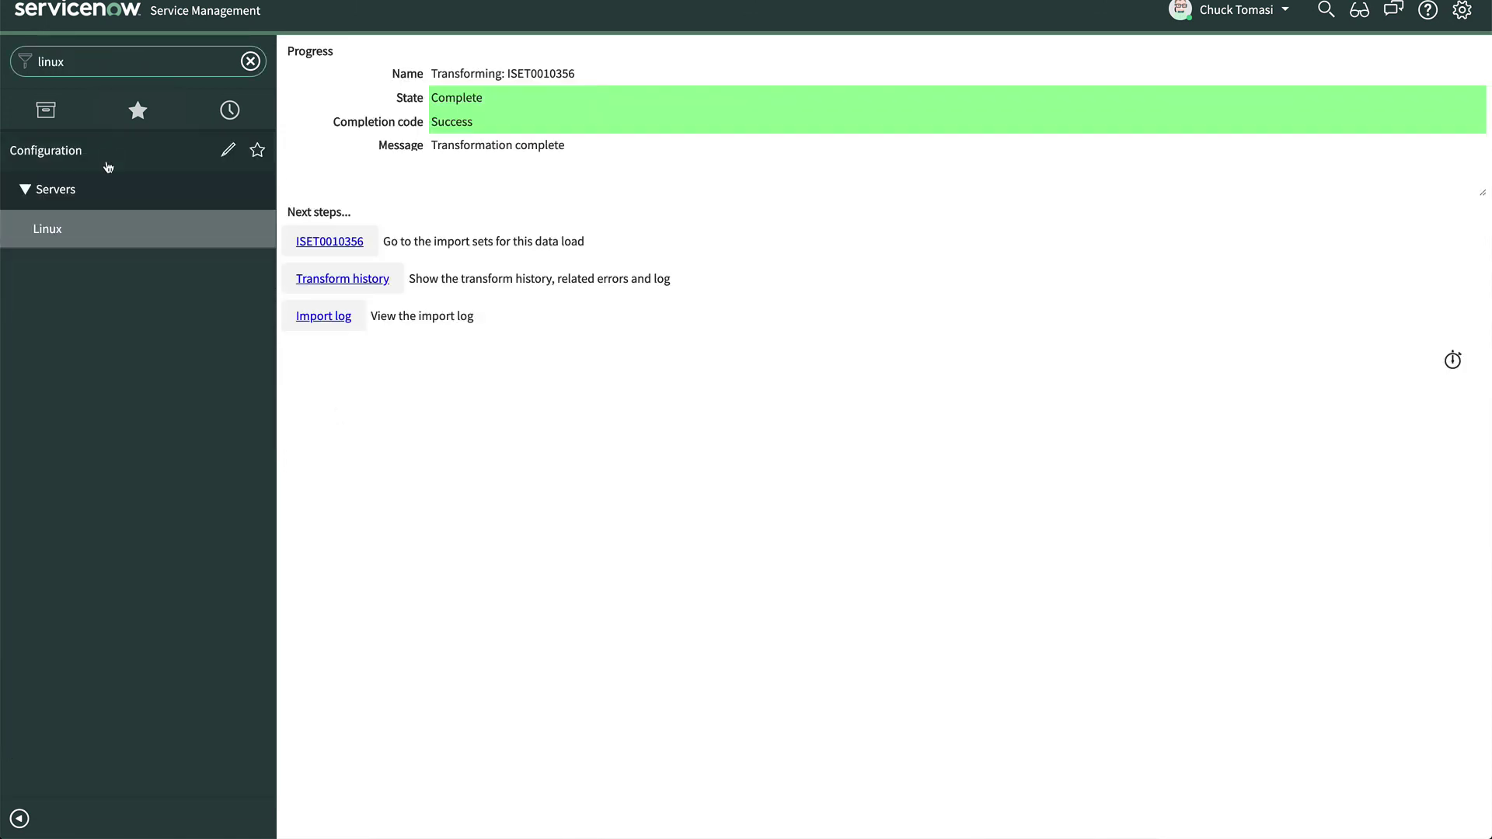
left_click(39, 229)
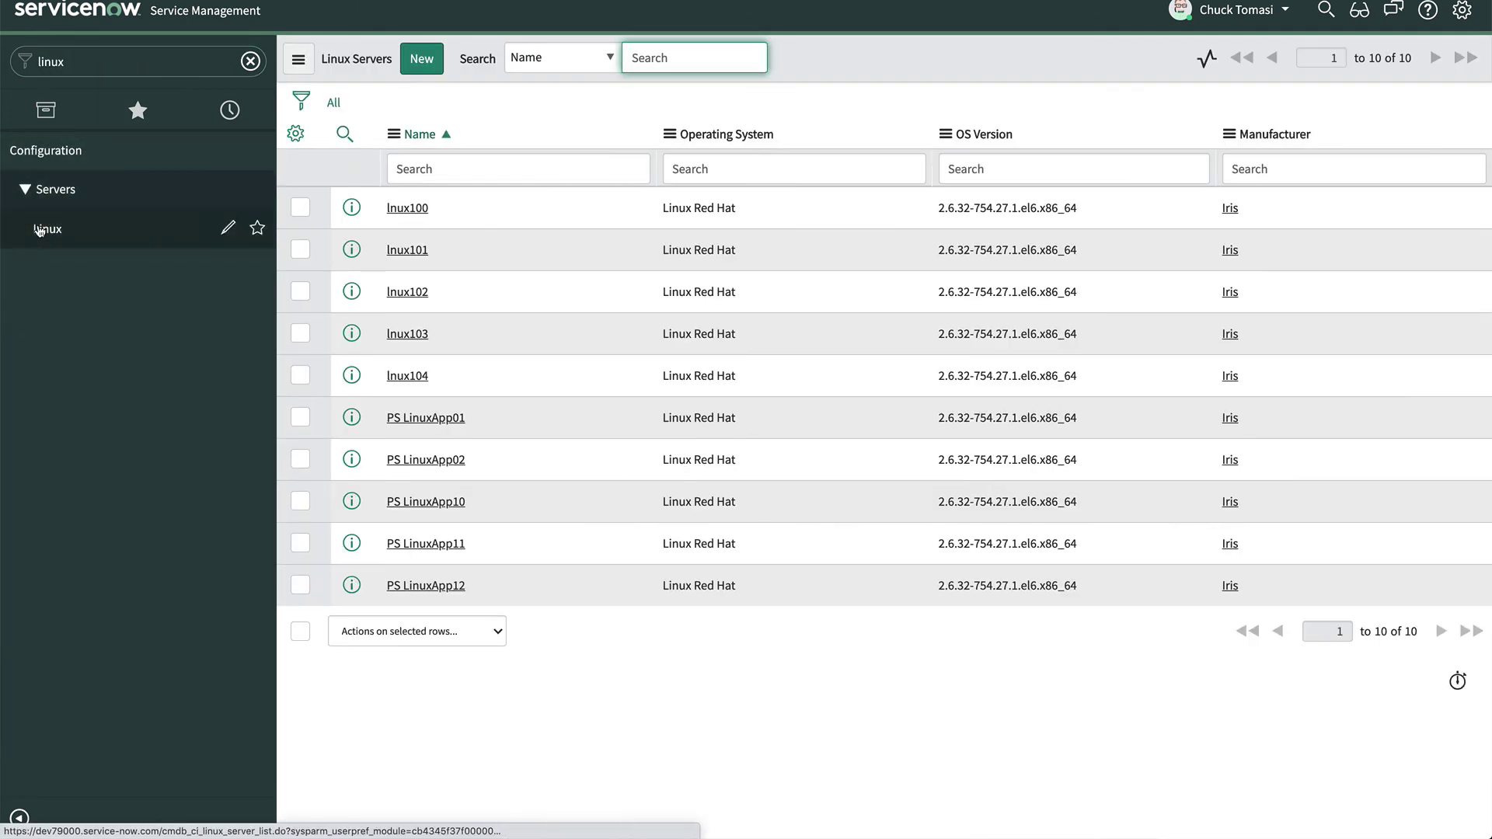